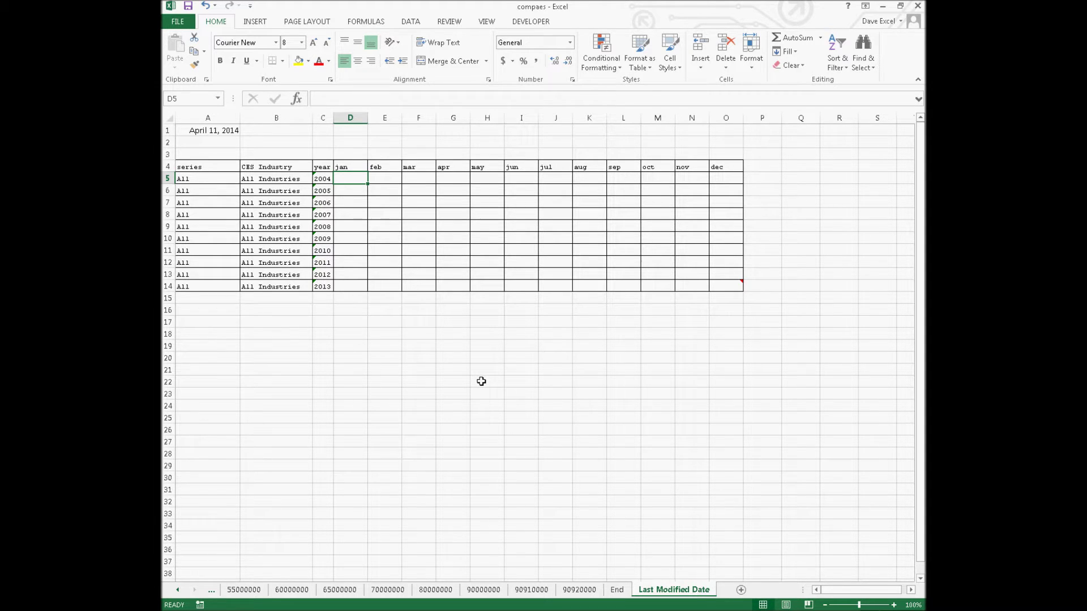
Step: Browse back through the data sheets to the Start sheet with Total nonfarm data
click(595, 588)
click(532, 590)
click(484, 590)
click(435, 589)
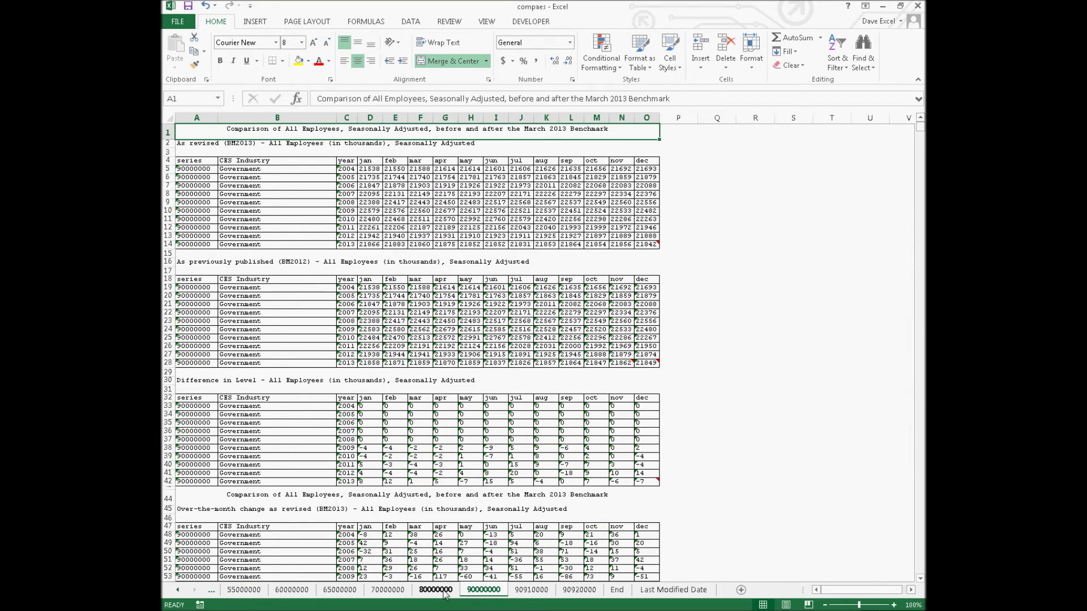
click(388, 589)
click(340, 590)
click(292, 590)
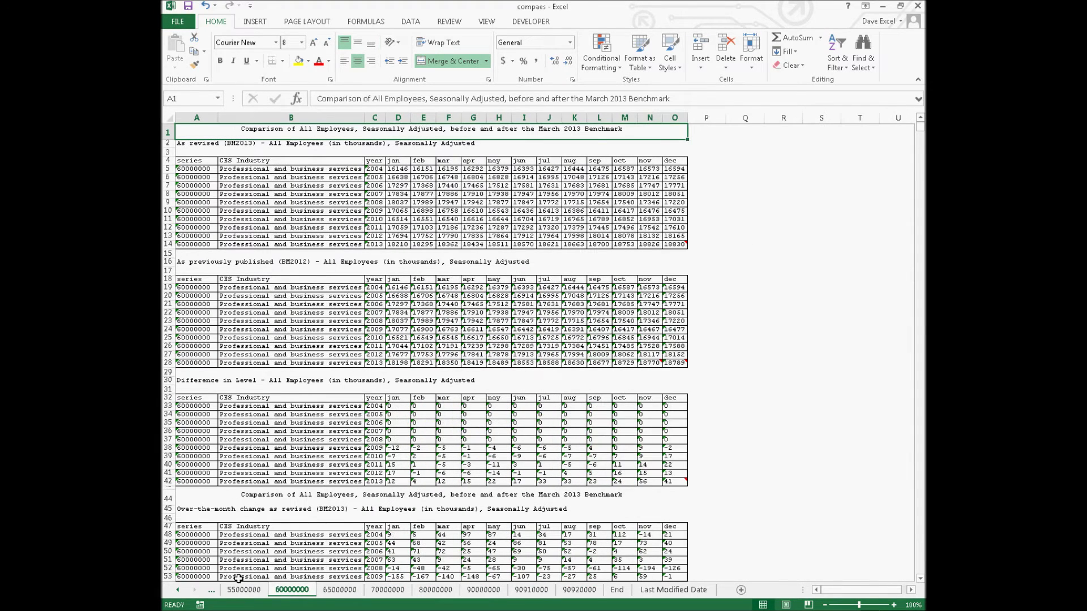
click(177, 591)
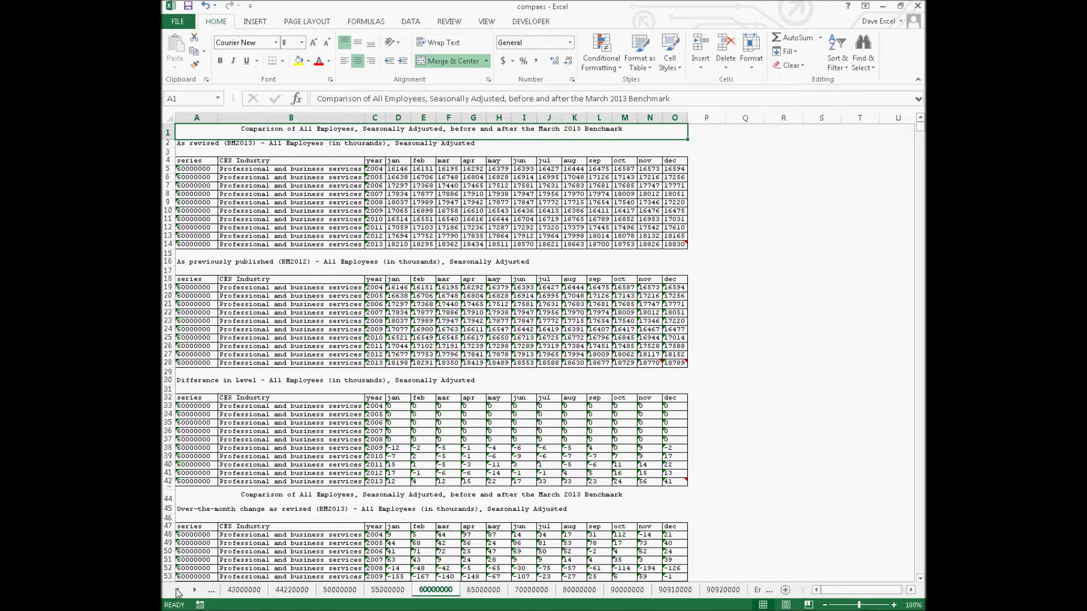
click(177, 592)
click(177, 591)
click(177, 592)
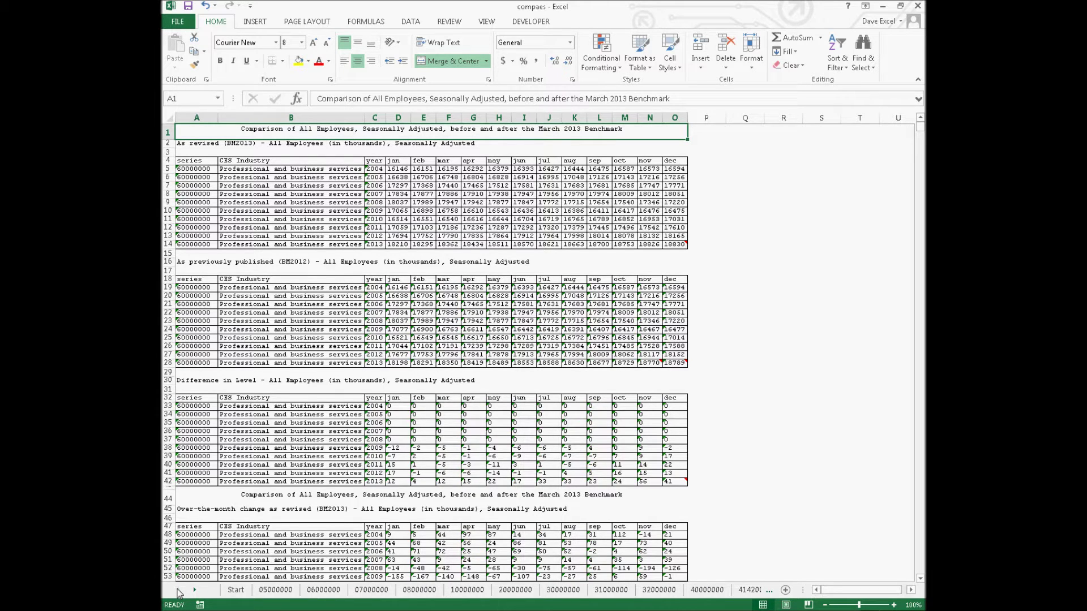
click(236, 591)
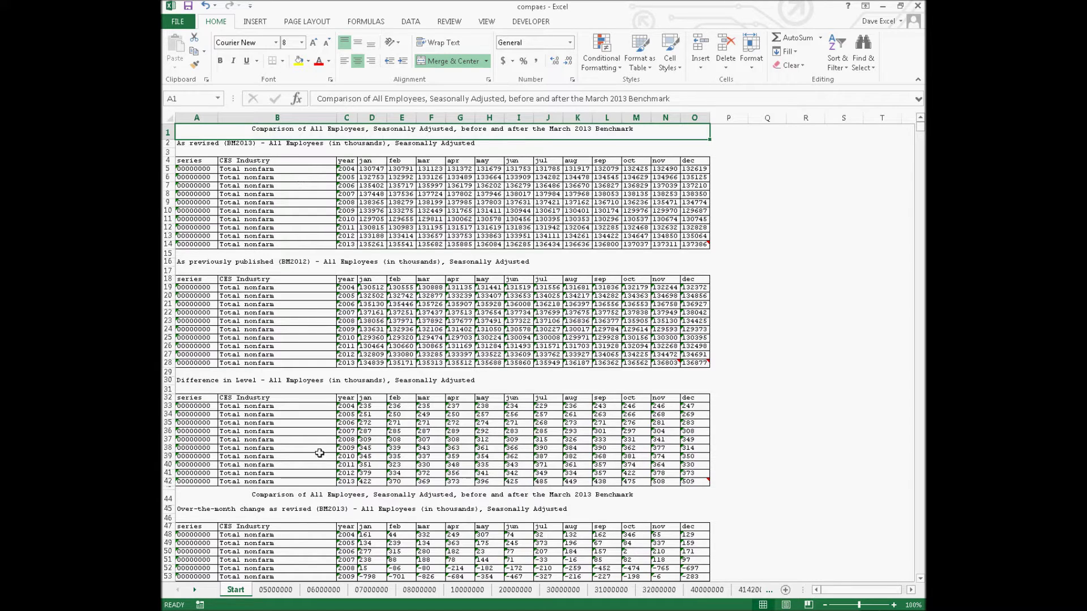
Step: View the End sheet with Local government data, then return to the summary's January 2004 cell D5
click(196, 591)
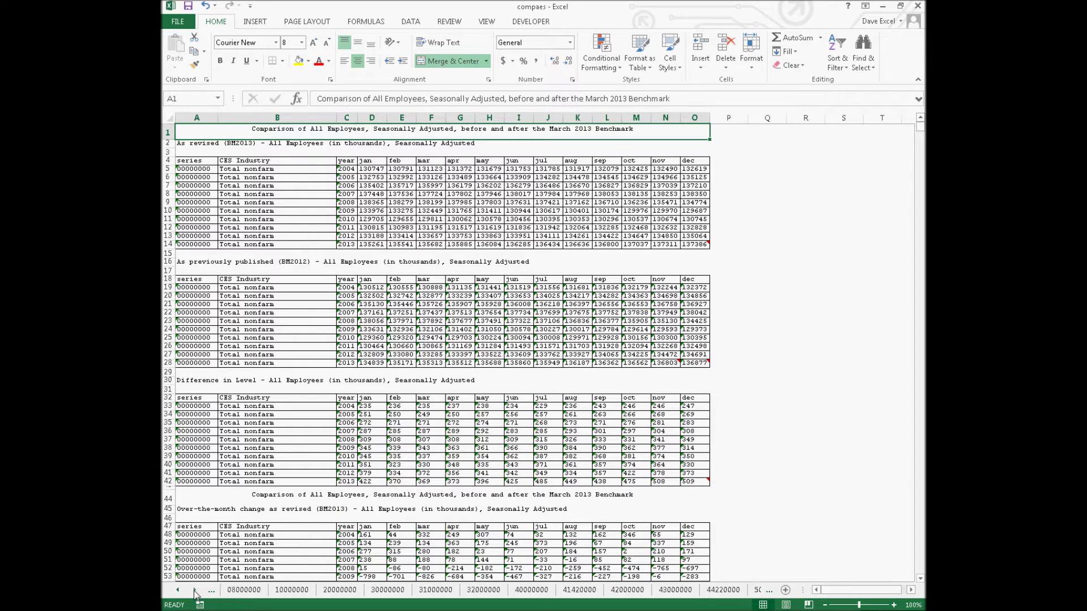
ctrl+click(195, 590)
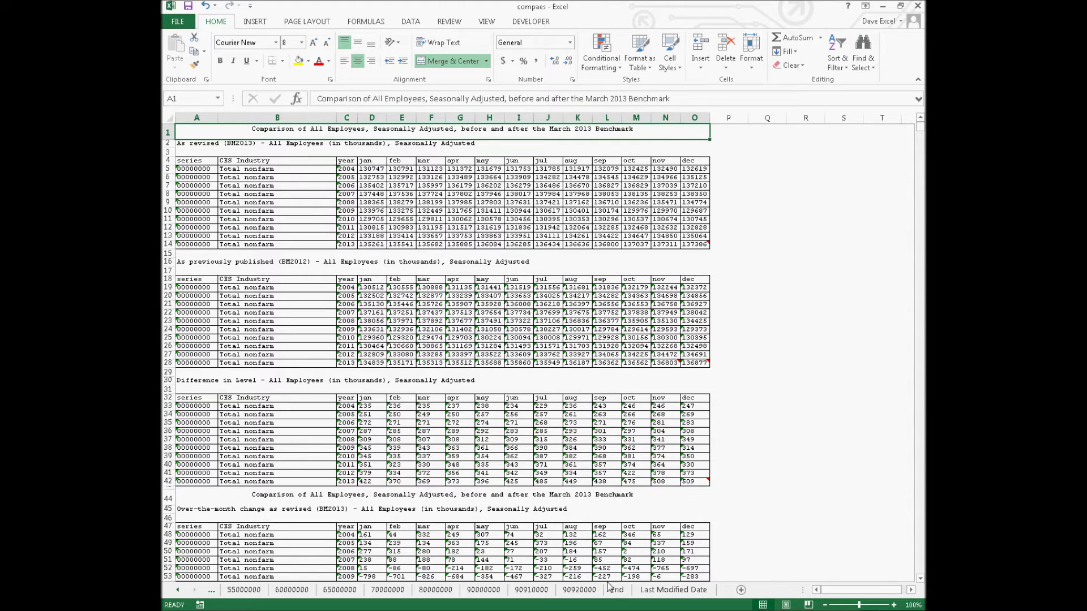
click(616, 590)
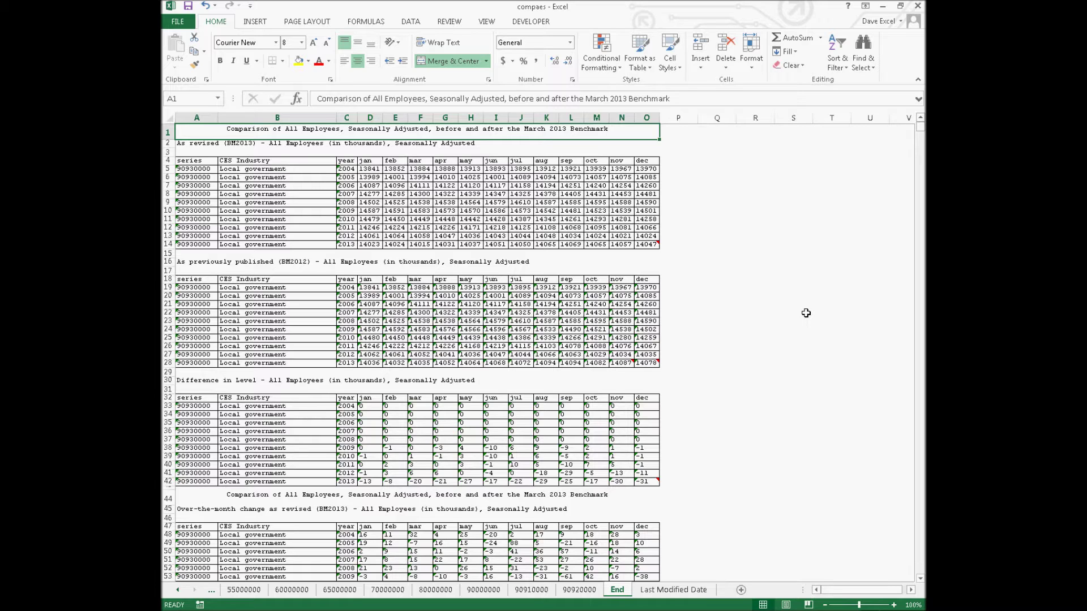
click(679, 593)
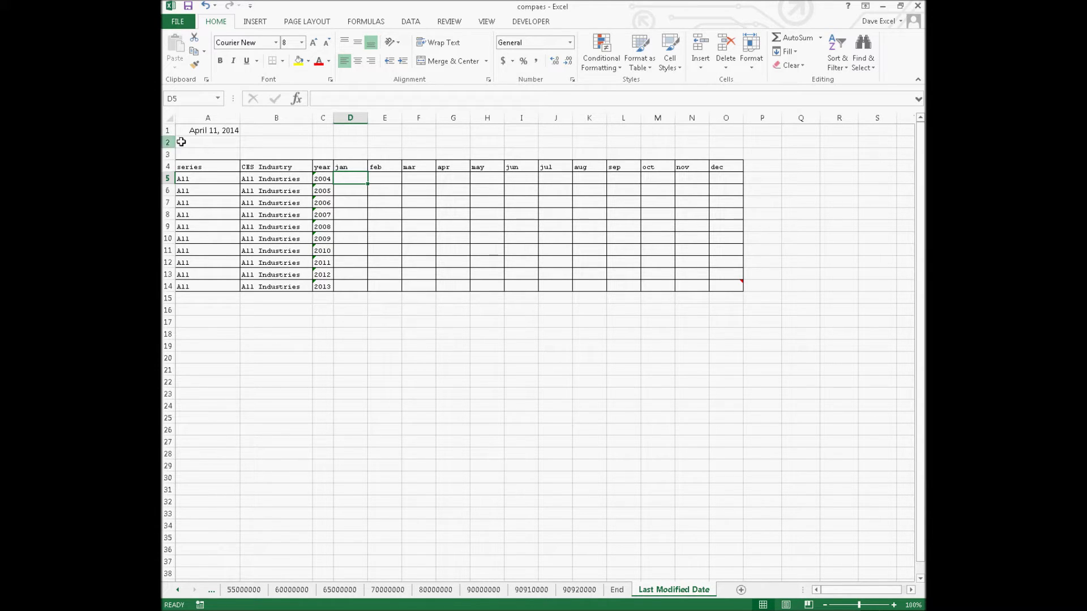
click(198, 131)
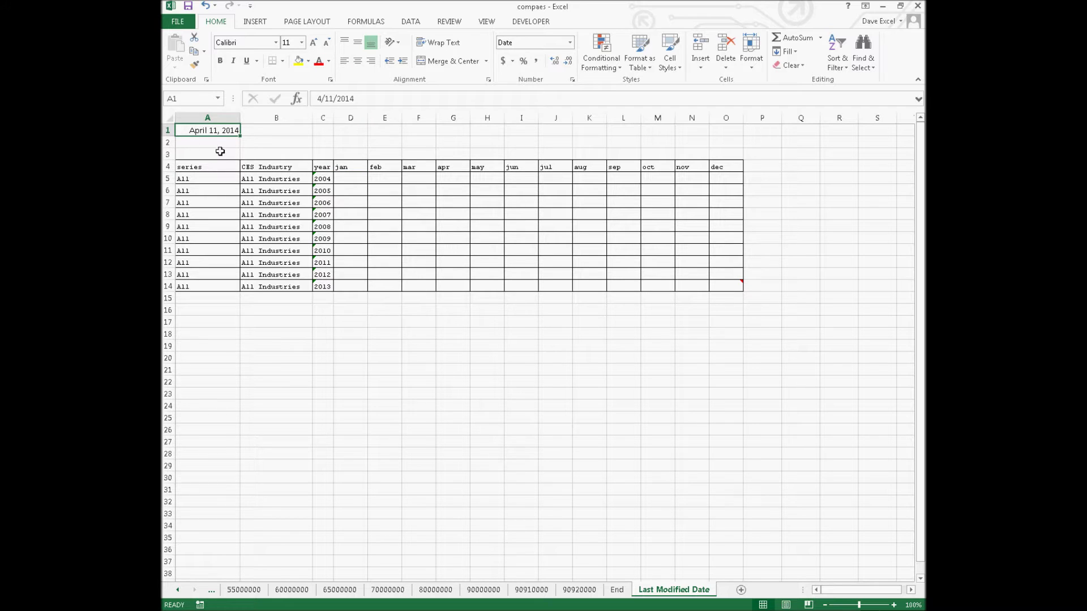
click(354, 176)
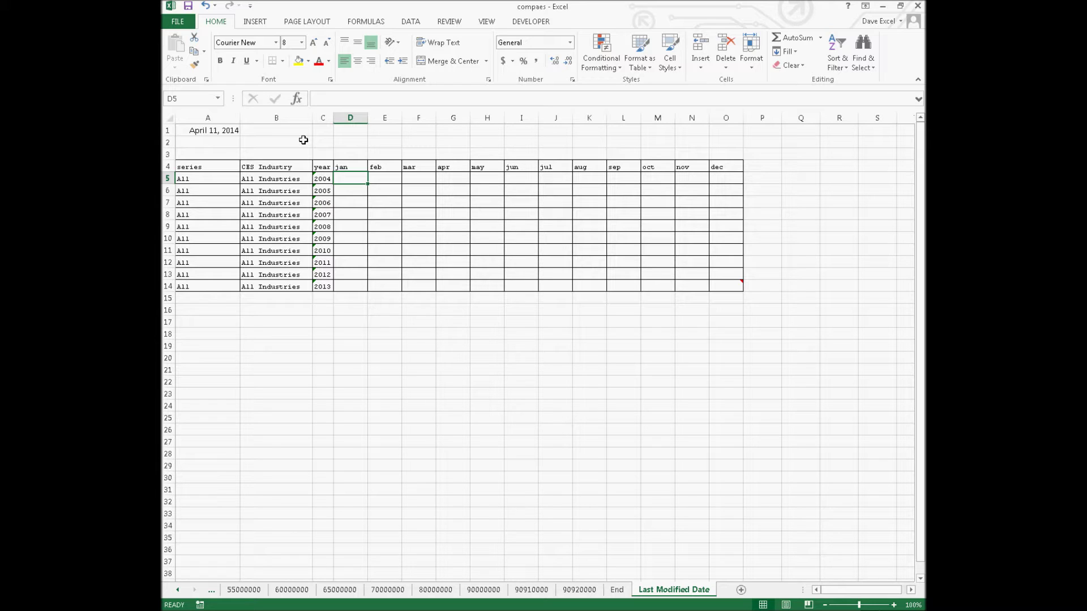
Step: Recheck the End, 90920000 and 90910000 Federal sheets, then return to the Last Modified Date sheet
click(602, 592)
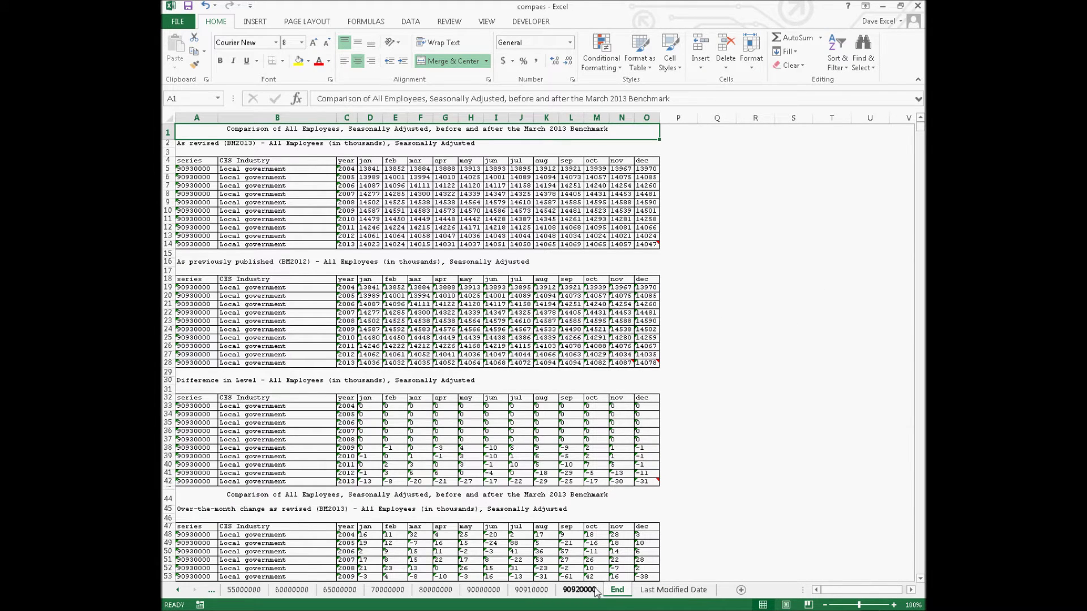
click(595, 592)
key(ctrl+Page_Up)
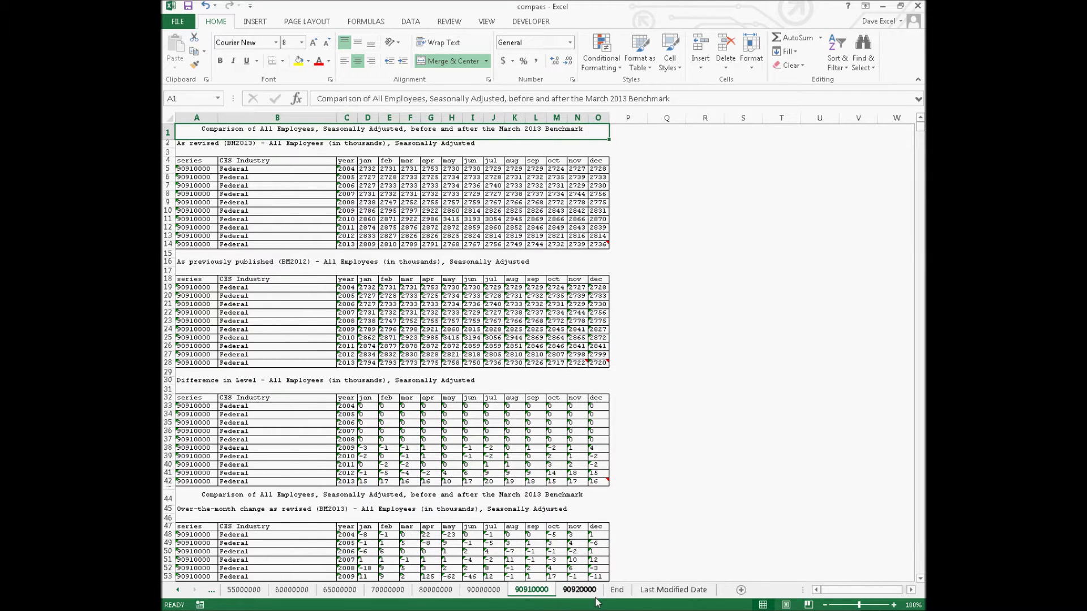
click(653, 591)
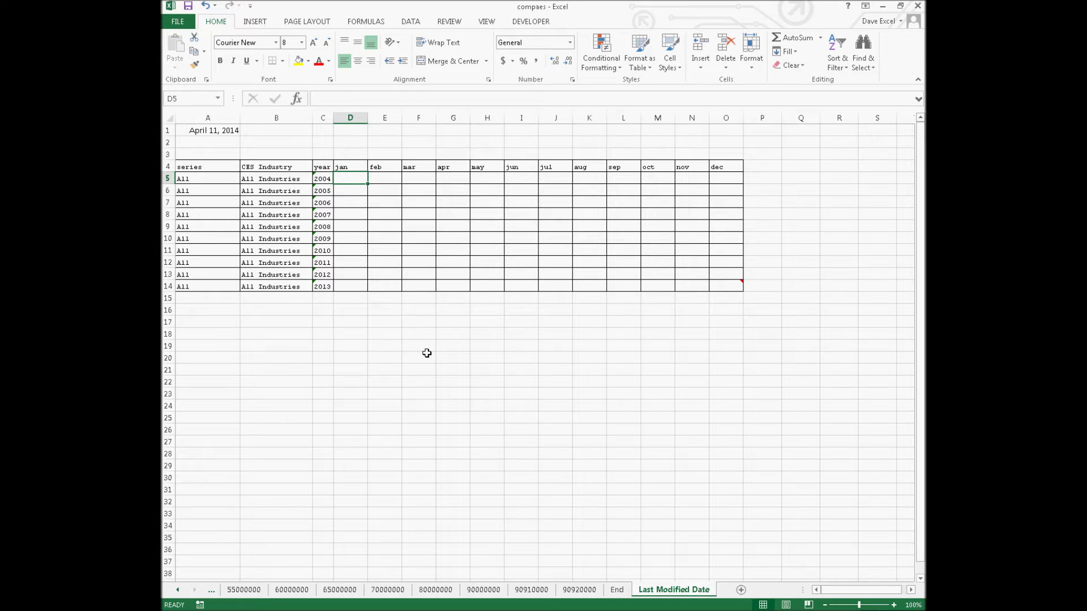
Step: Enter =SUM(Start!D5) in D5, then extend it to =SUM(Start:End!D5), totaling 650131
text(=)
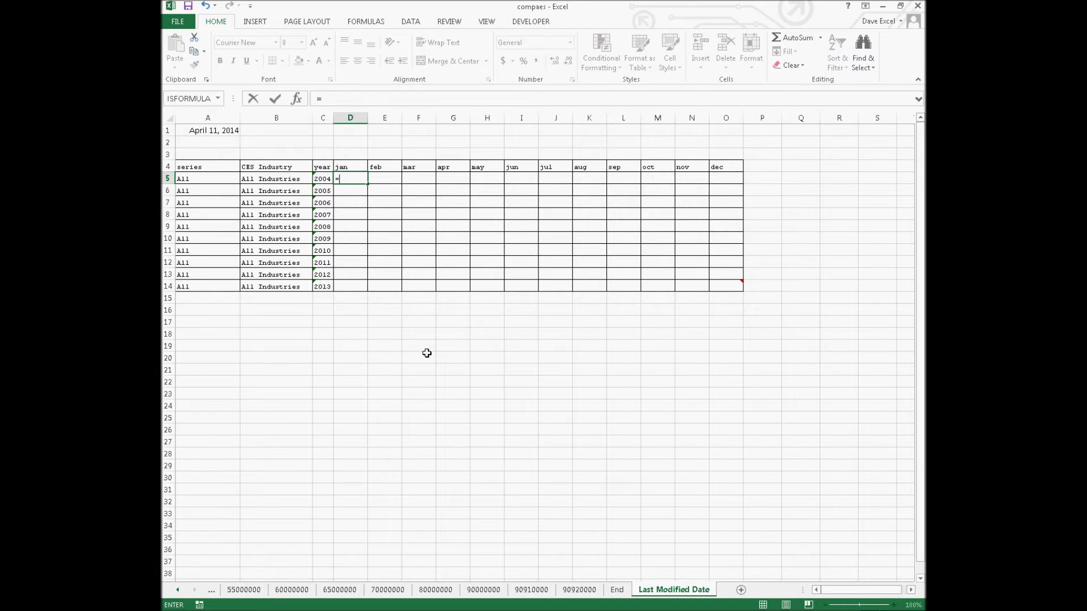
text(Sum)
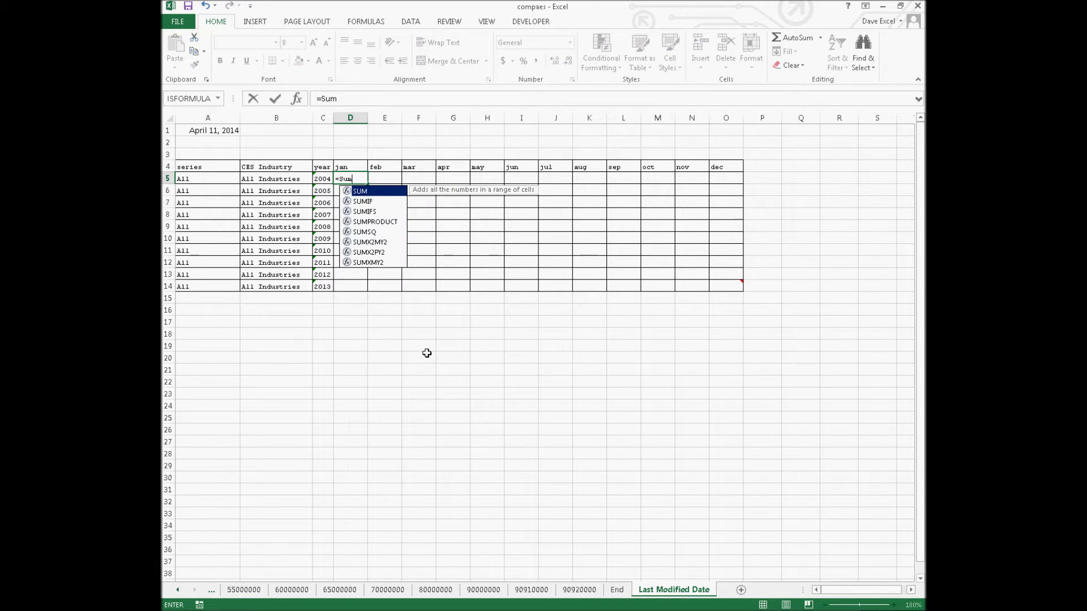
text(()
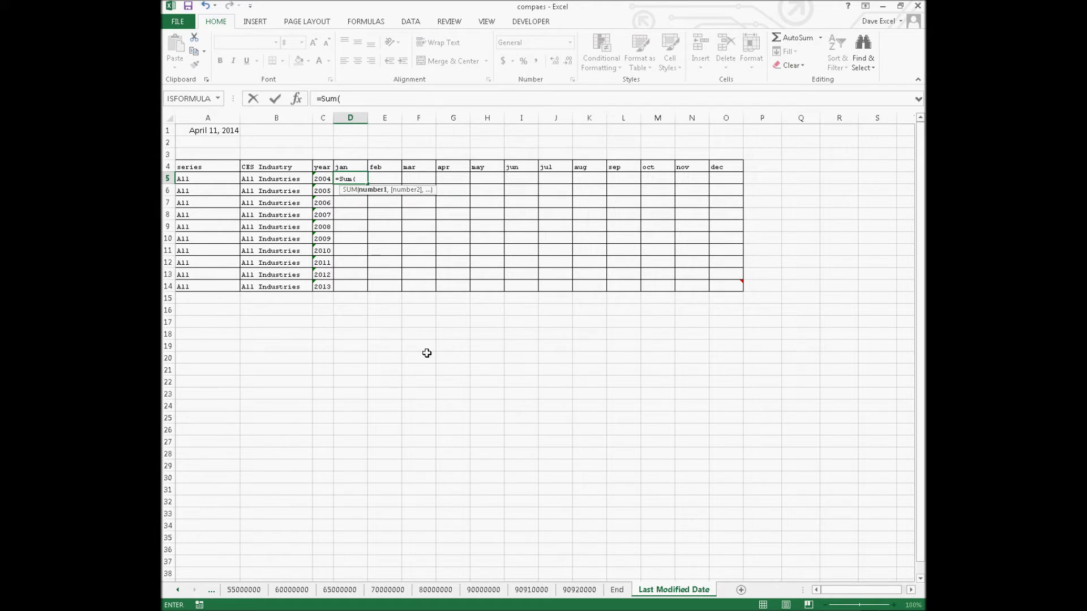
text(S)
text(t)
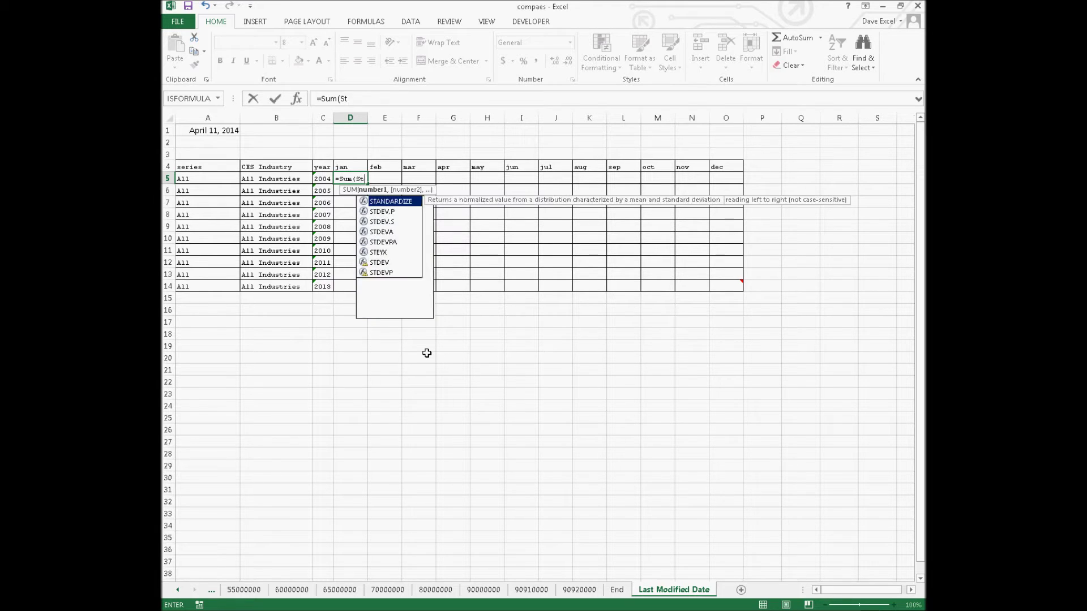
text(art!D5)
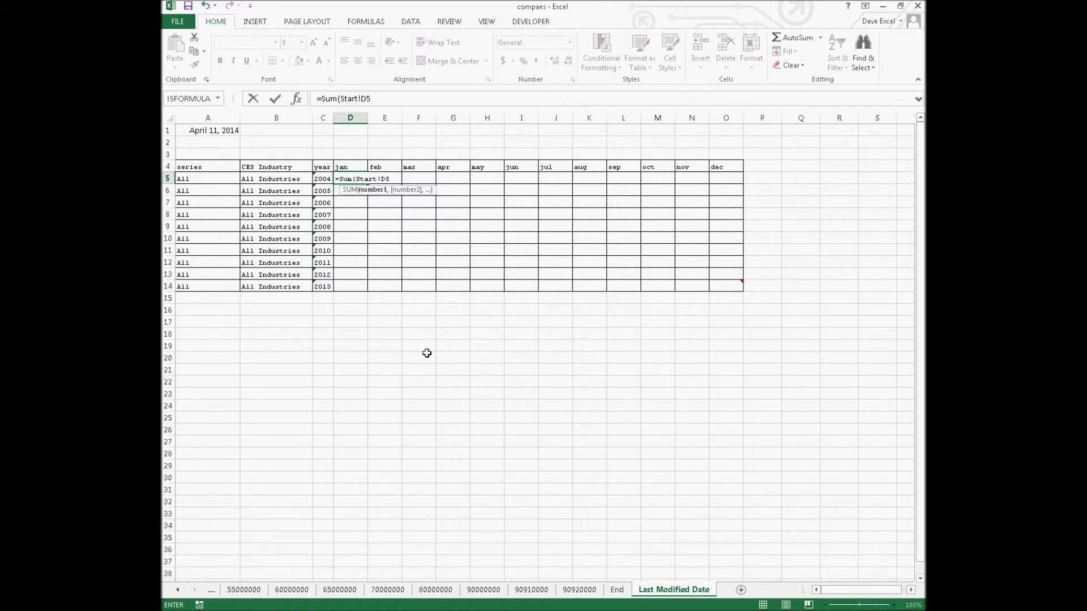
key(ctrl+Return)
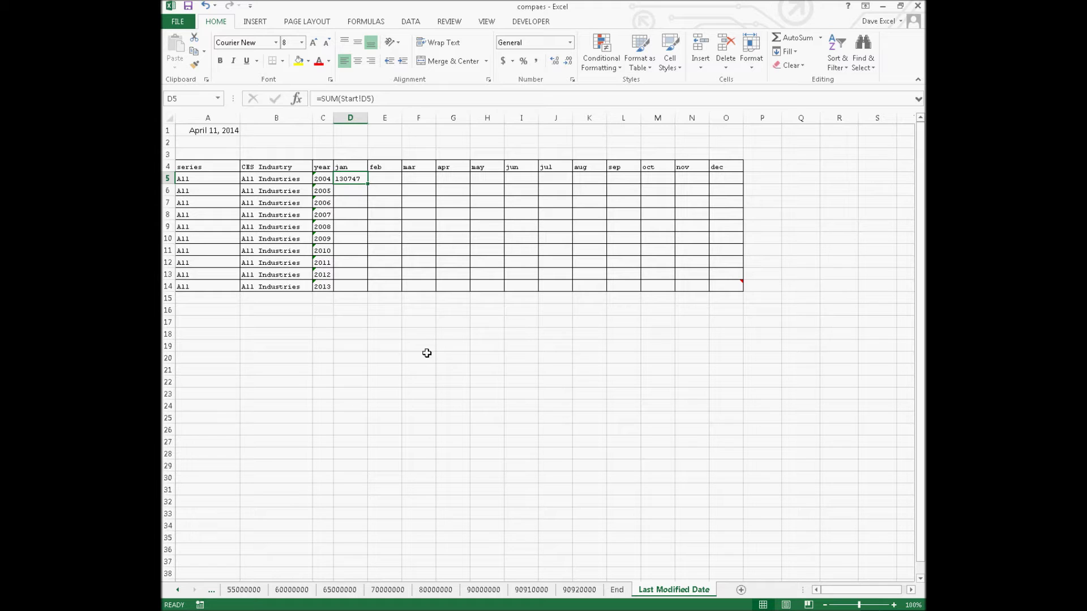
click(359, 99)
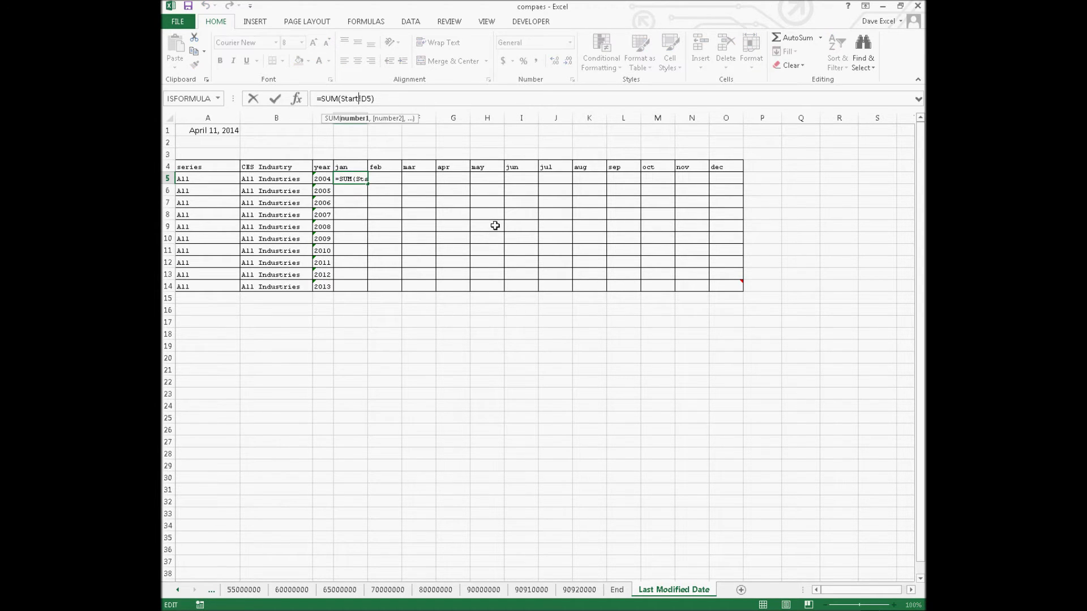
text(:End)
key(Return)
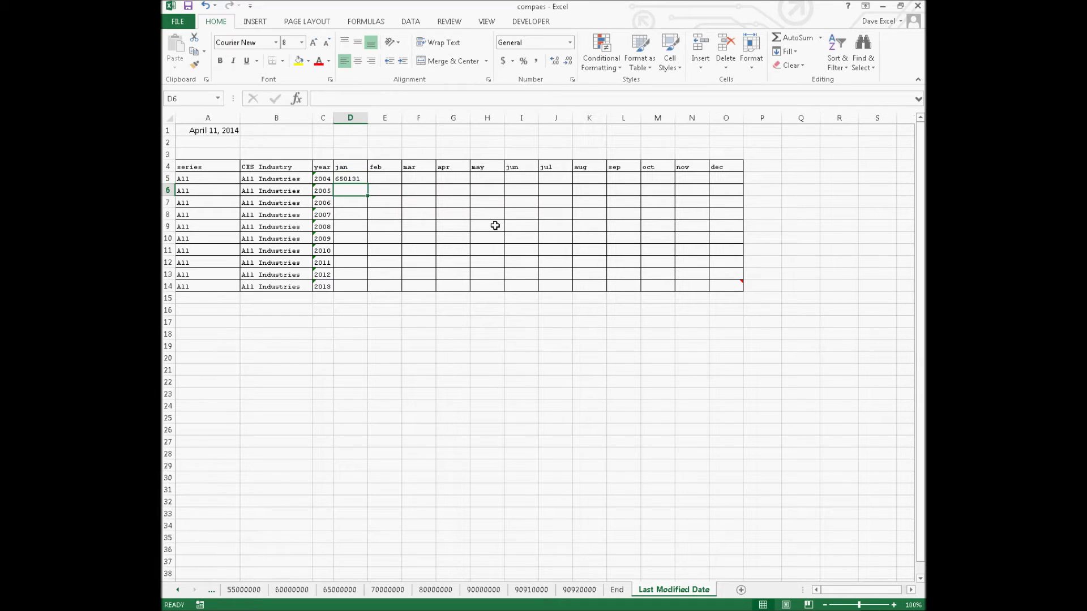
Step: Copy the D5 total formula across row 5 through December and inspect the copies
key(Up)
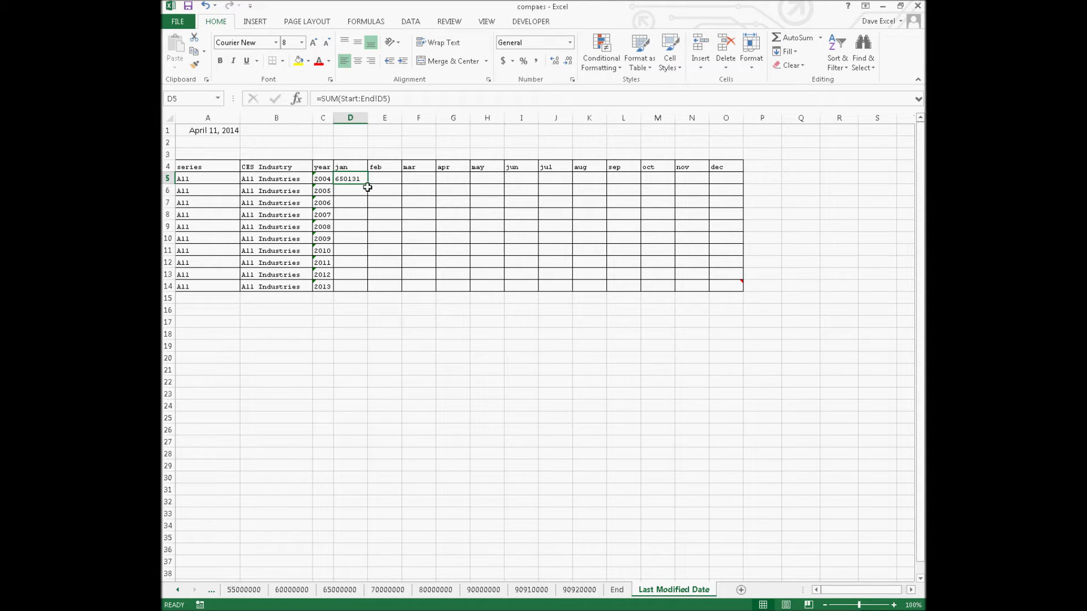
drag(368, 185, 735, 186)
click(349, 182)
click(377, 178)
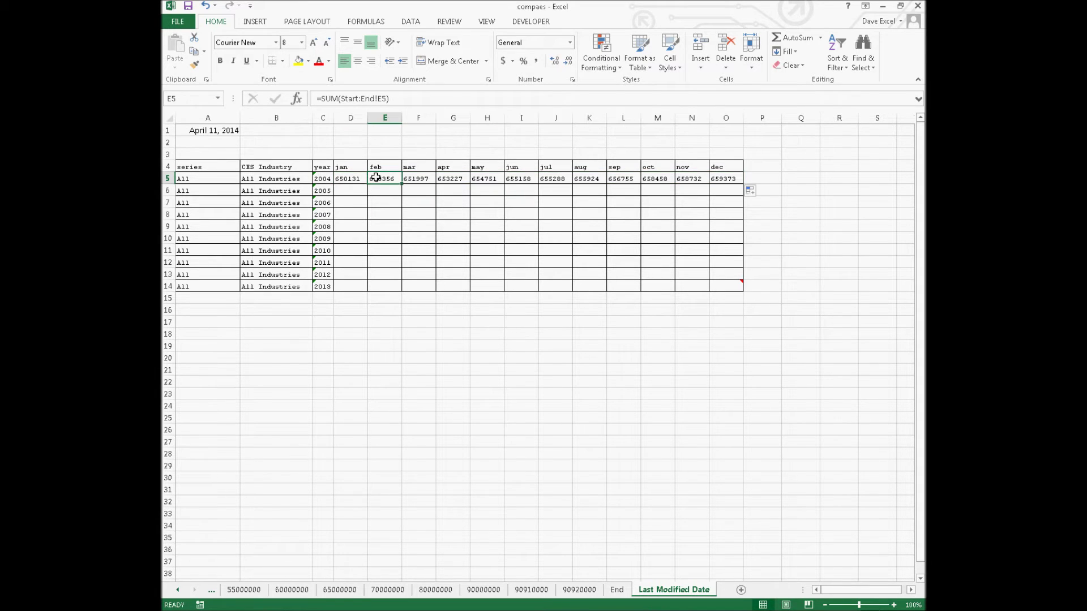
click(342, 182)
click(386, 181)
click(422, 177)
Step: Re-enter the March total formula in F5 and check the May total in H5
click(359, 98)
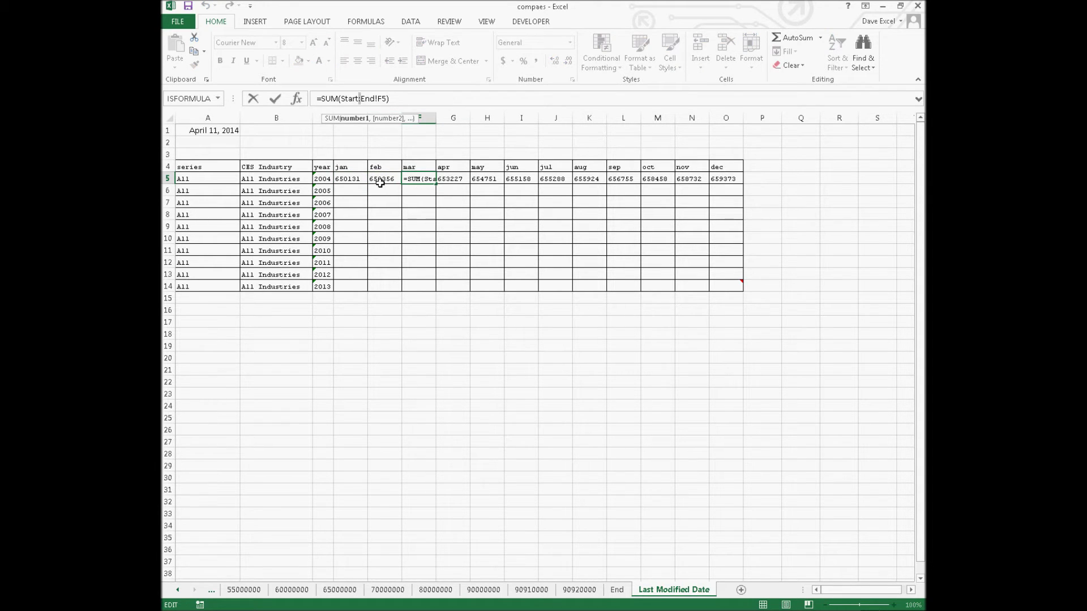
key(Return)
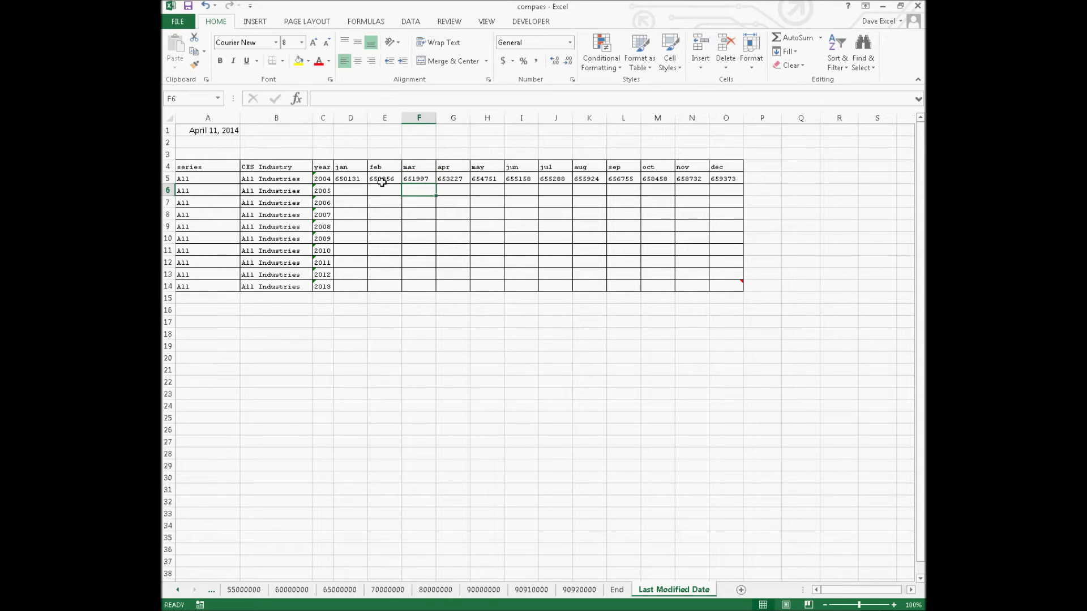
click(723, 179)
click(479, 176)
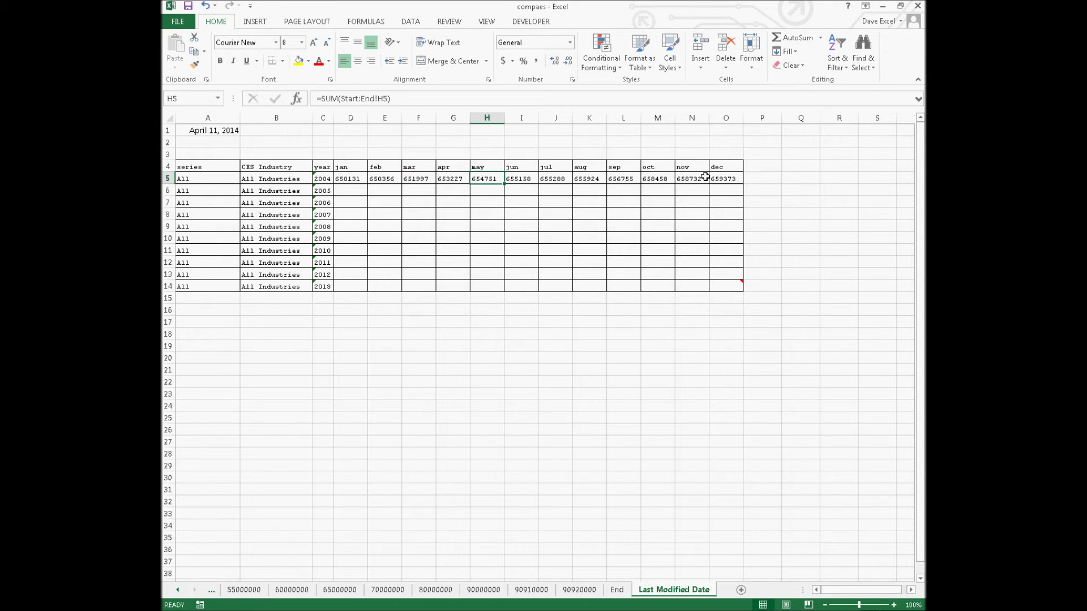
Step: Fill the 2004 monthly total formulas down through the 2013 row
drag(727, 179, 351, 179)
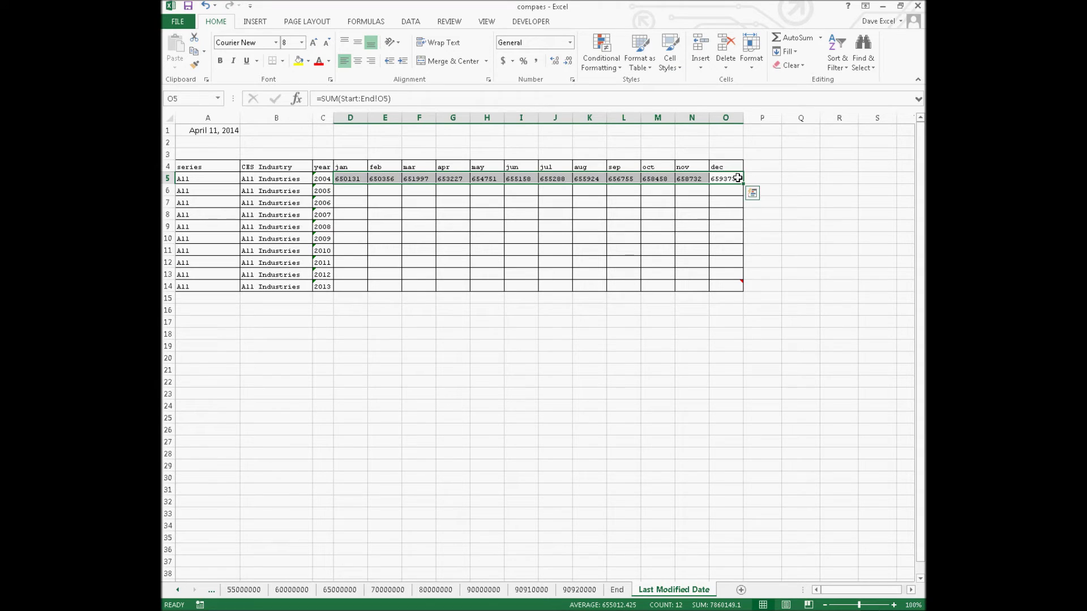
drag(742, 184, 743, 288)
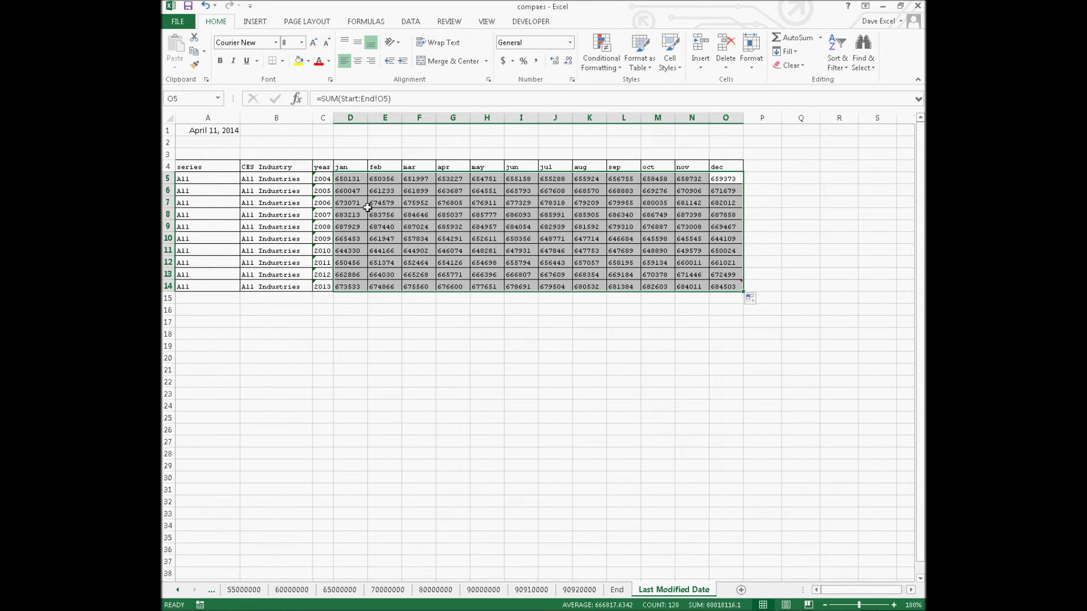
click(349, 287)
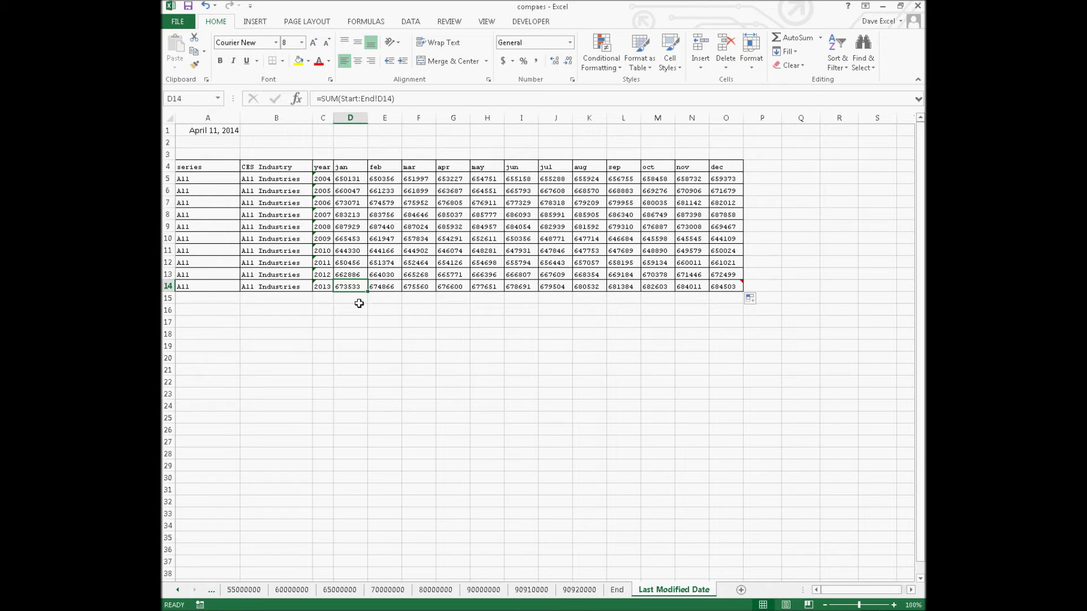
click(360, 309)
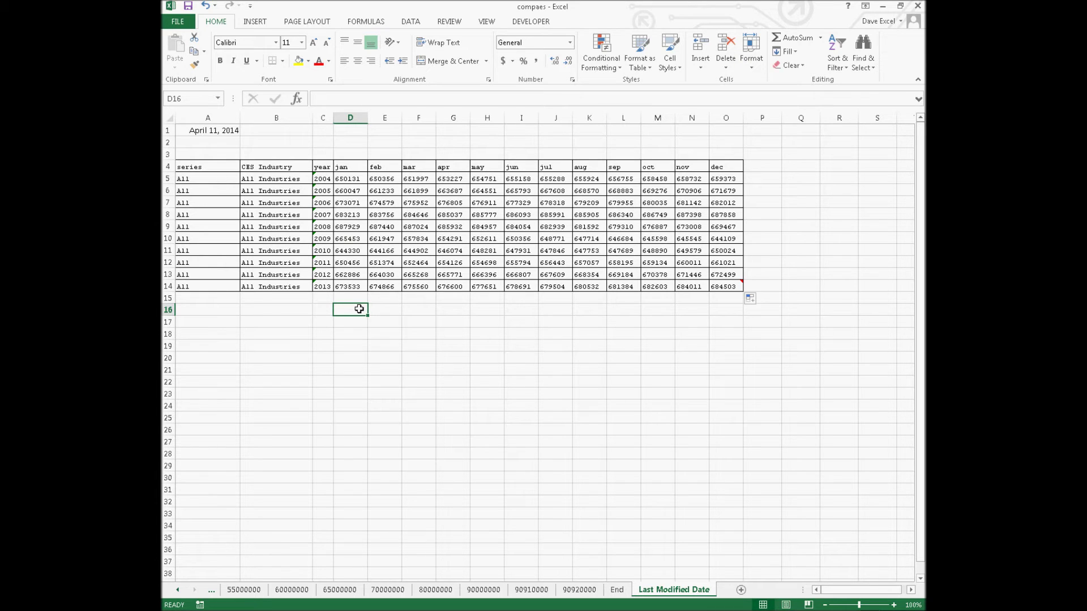
Step: Enter =SHEETS(Start:End!D5) in D16, returning a count of 25 sheets
text(=sh)
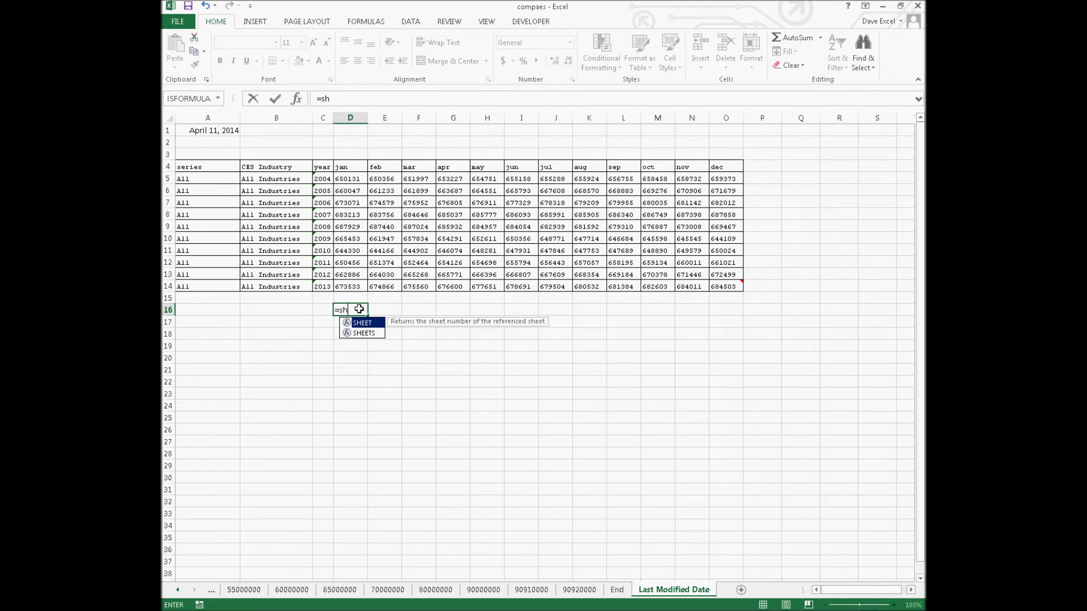
text(eets()
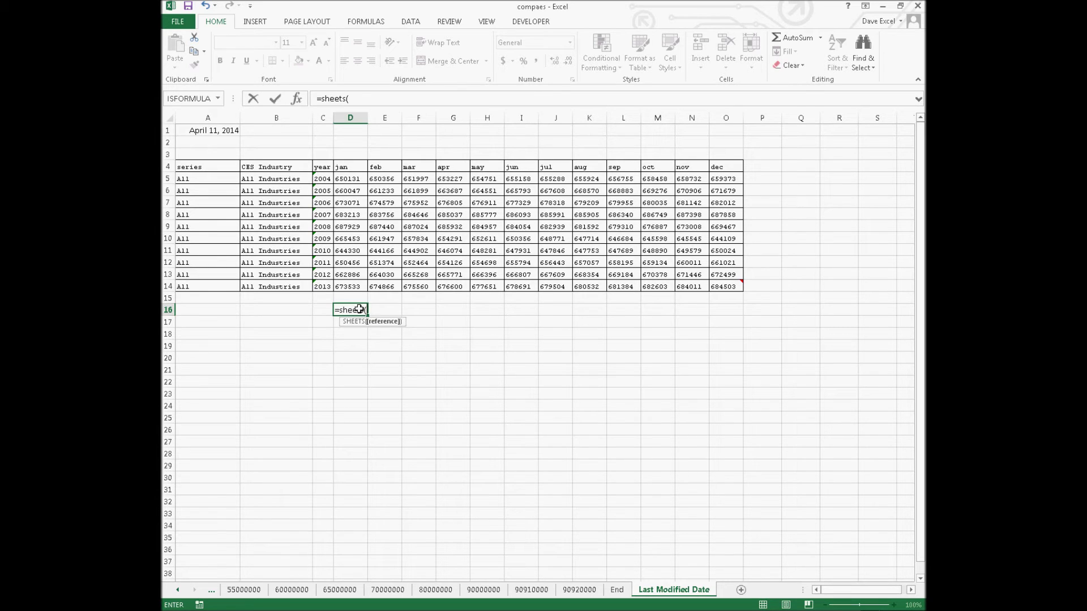
text(S)
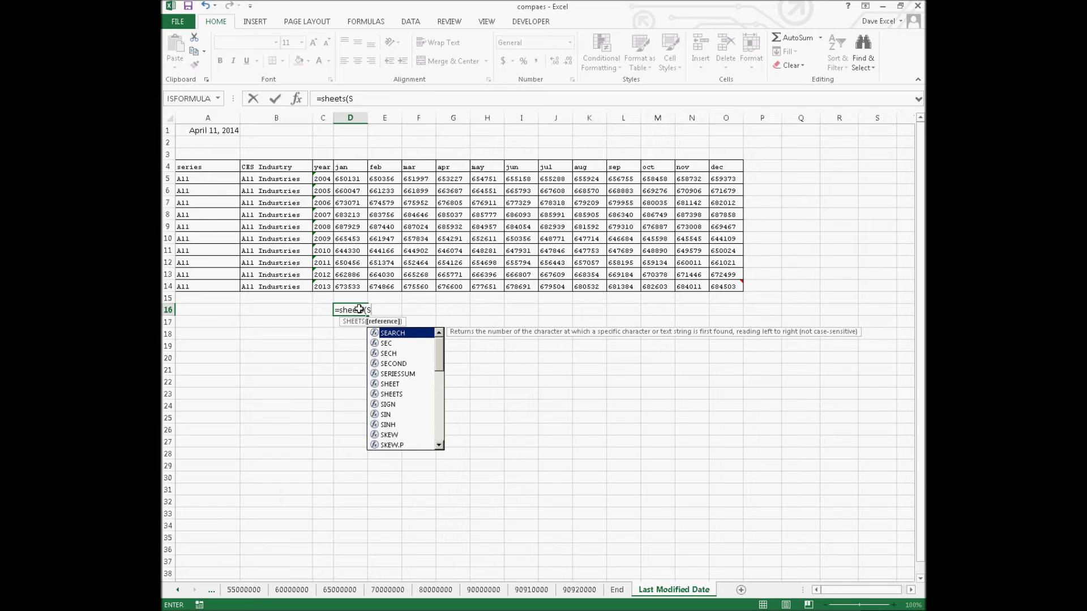
text(tart)
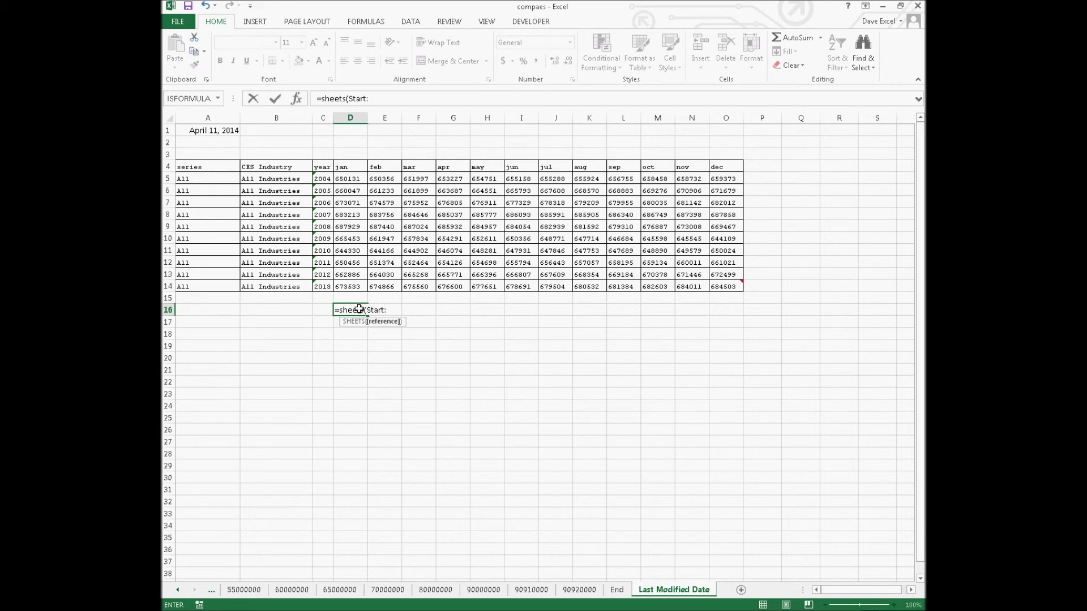
text(:End!D5)
key(Return)
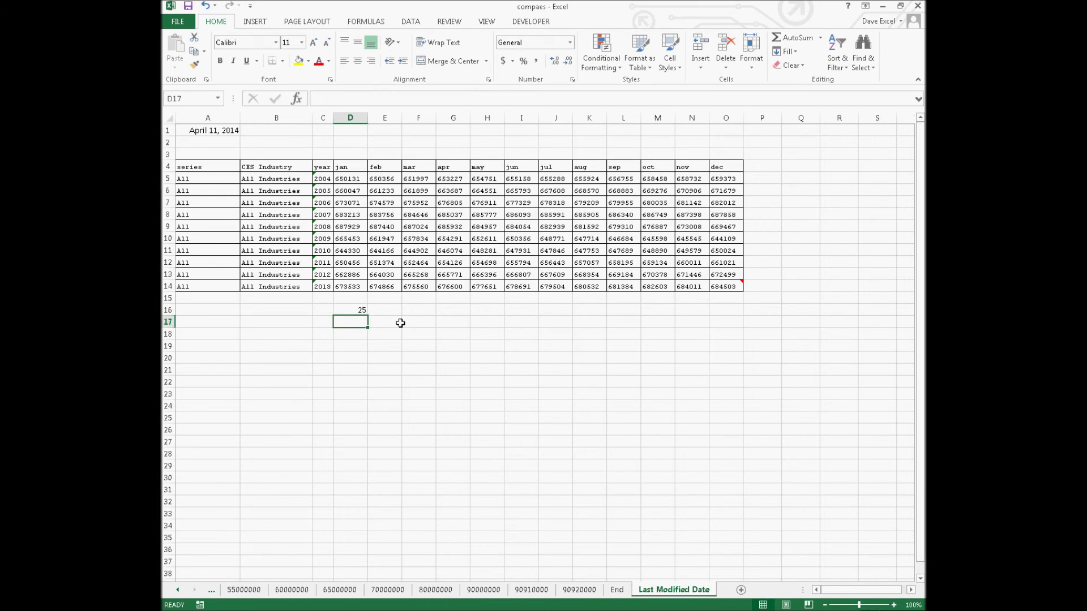
click(360, 309)
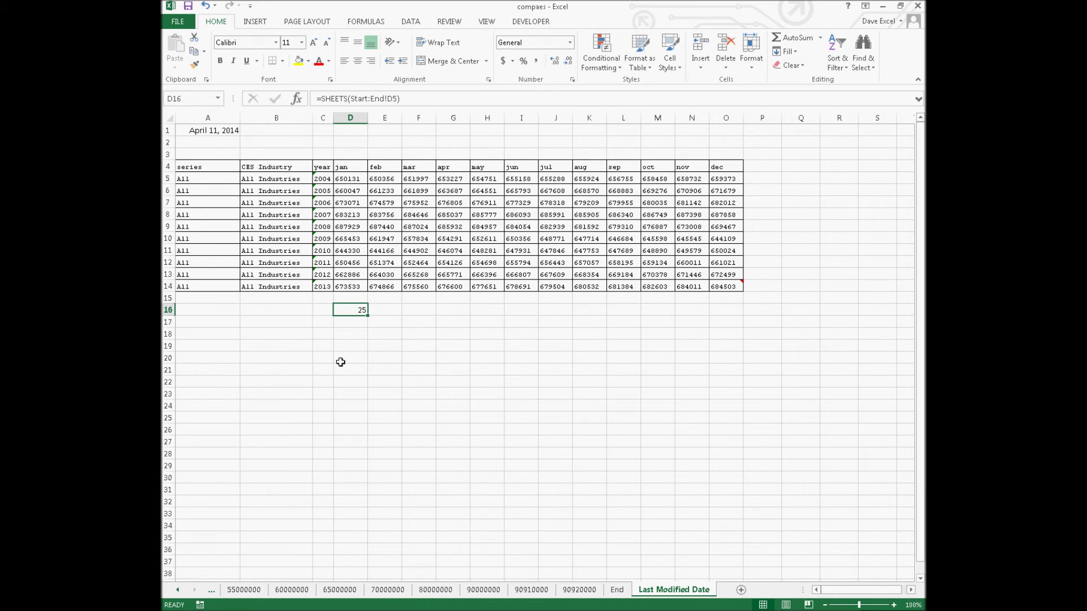
click(341, 177)
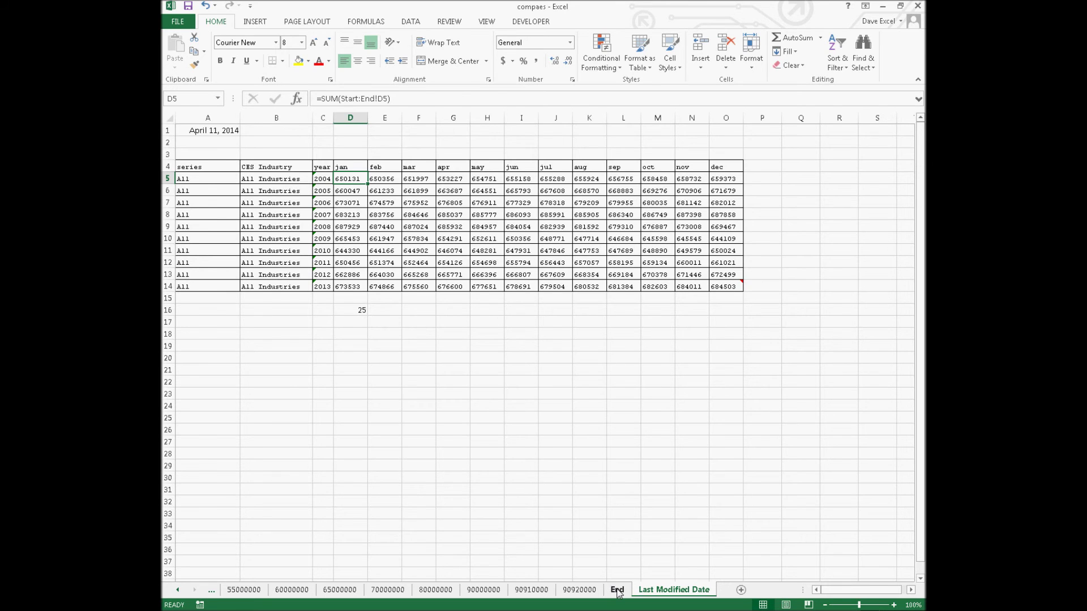
click(617, 591)
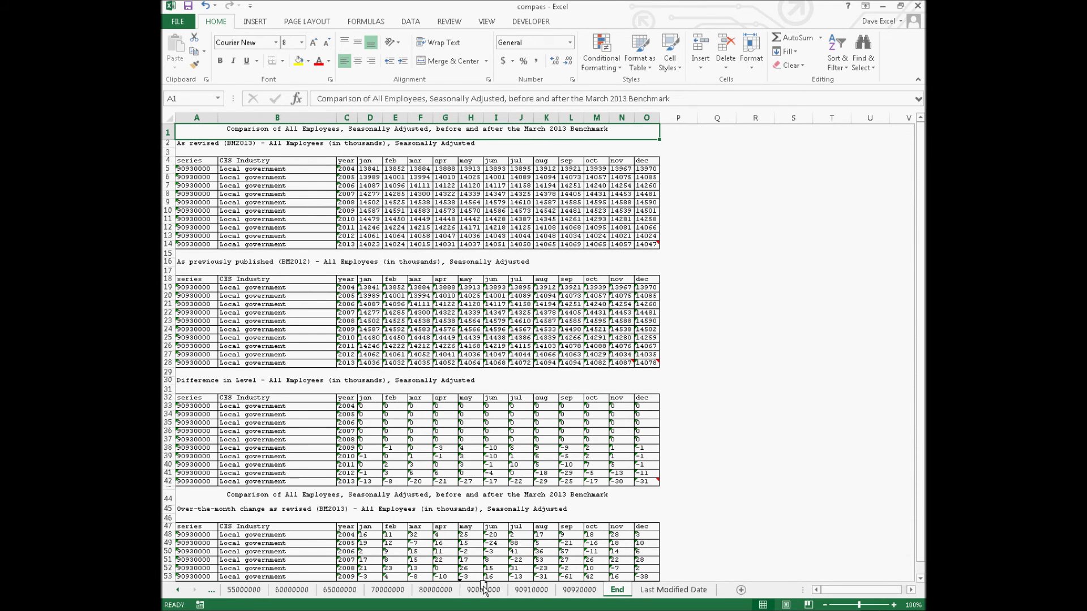
drag(484, 589, 473, 591)
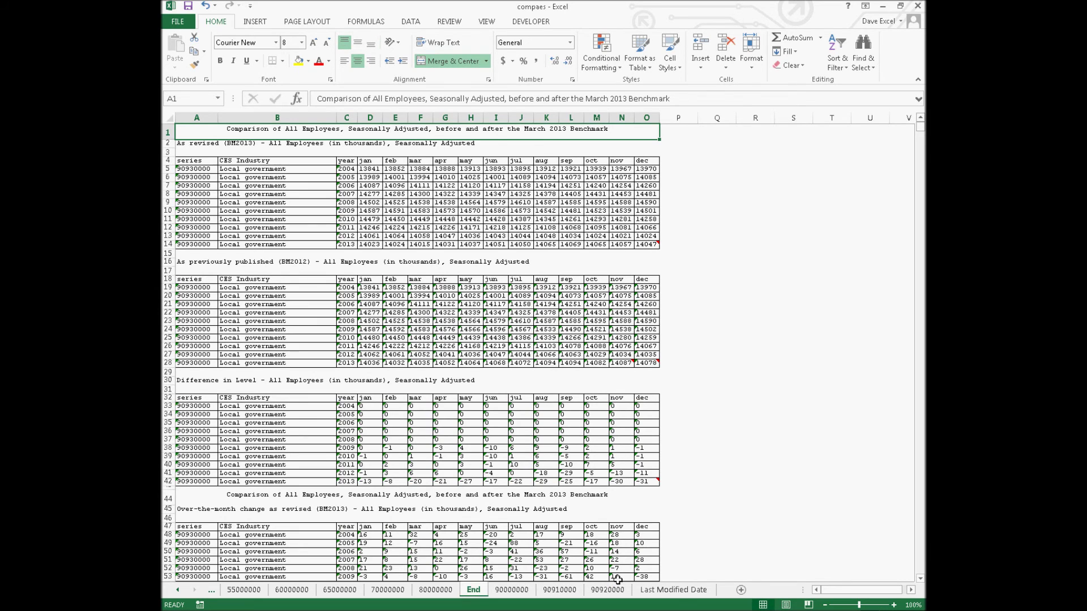
click(679, 591)
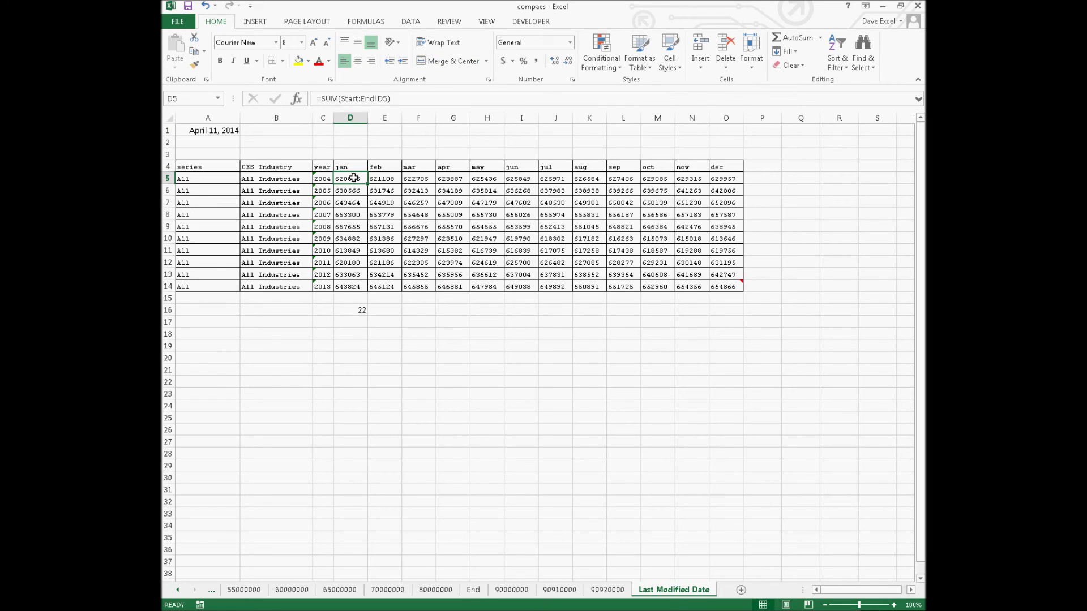
click(355, 309)
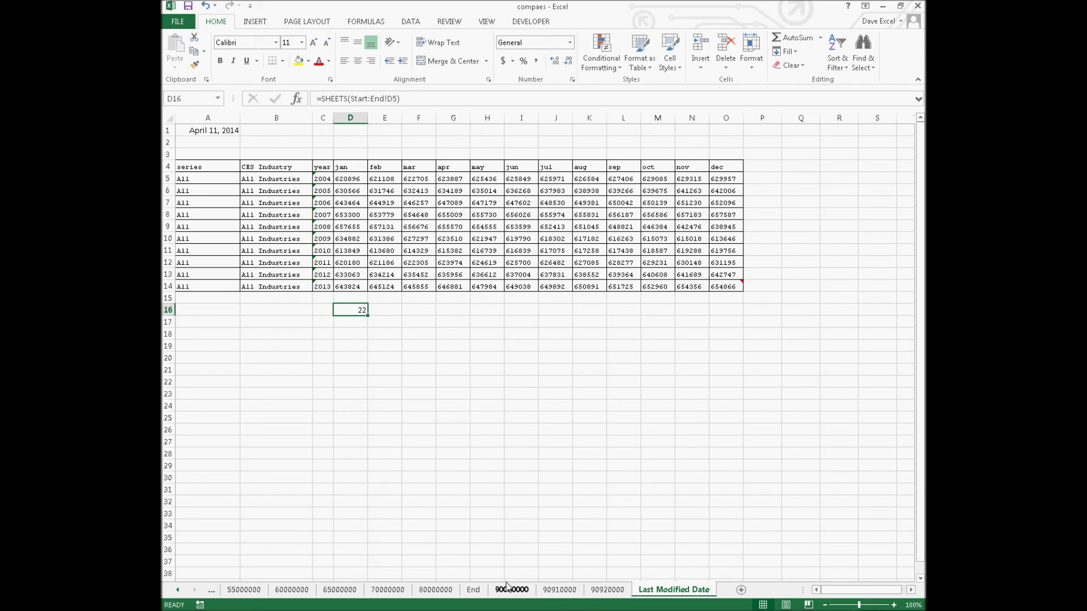
click(480, 589)
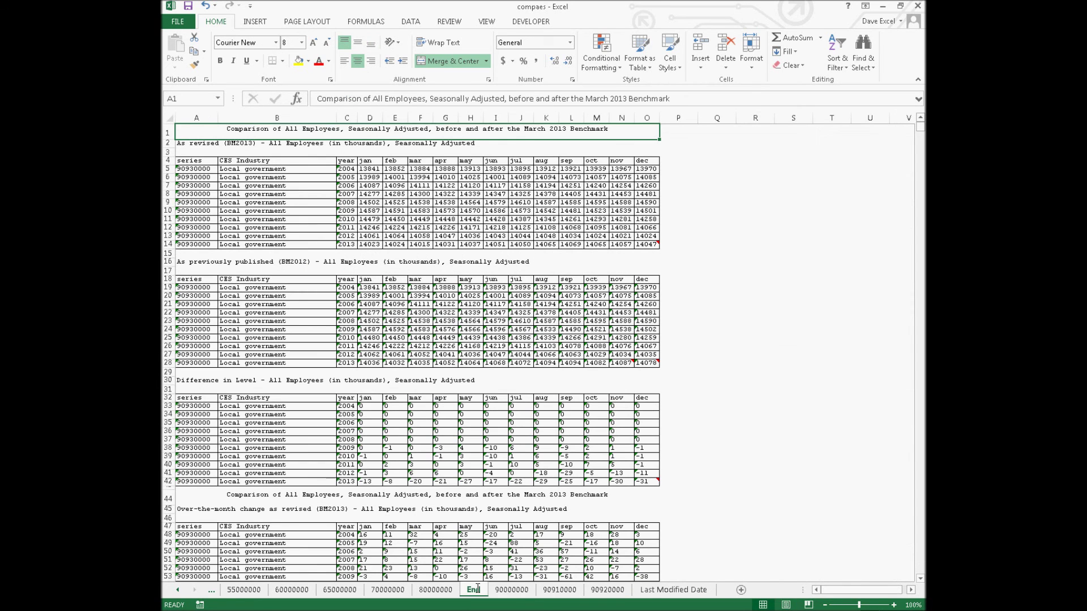
click(614, 590)
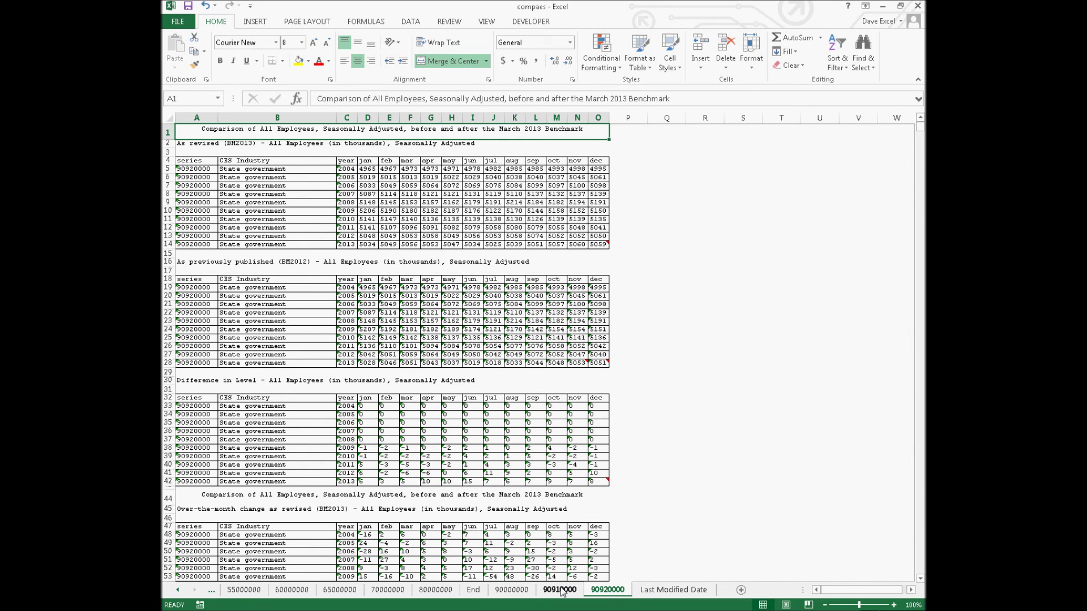
click(475, 590)
drag(599, 593, 650, 594)
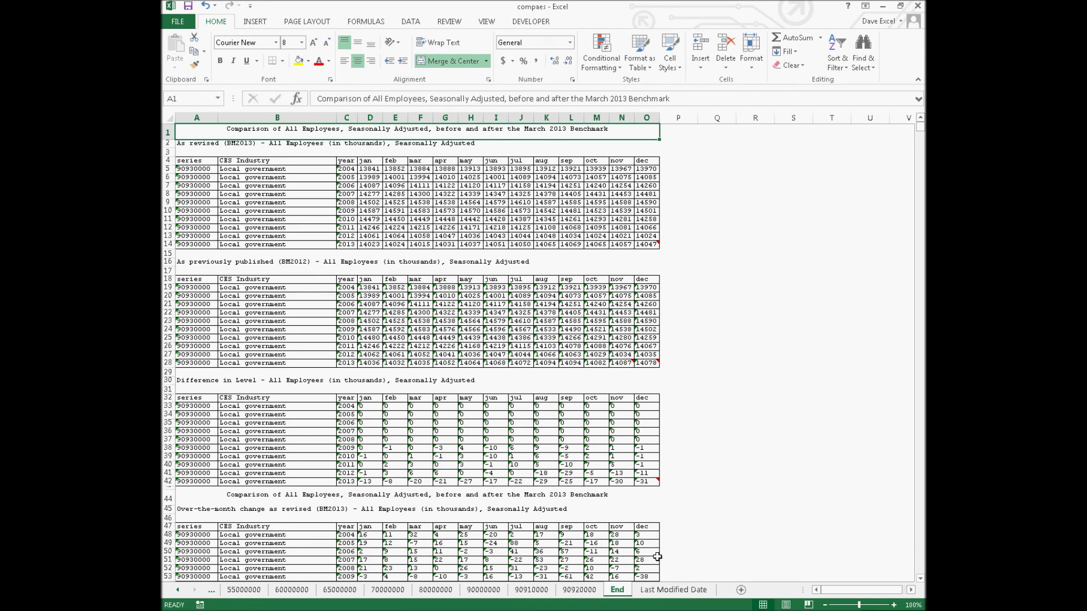
click(671, 590)
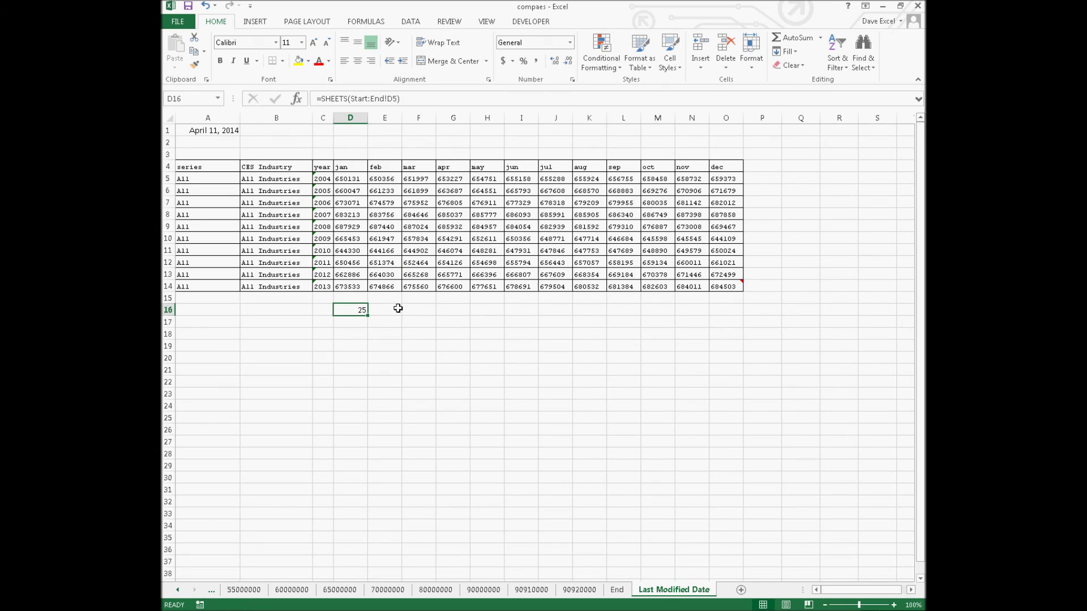